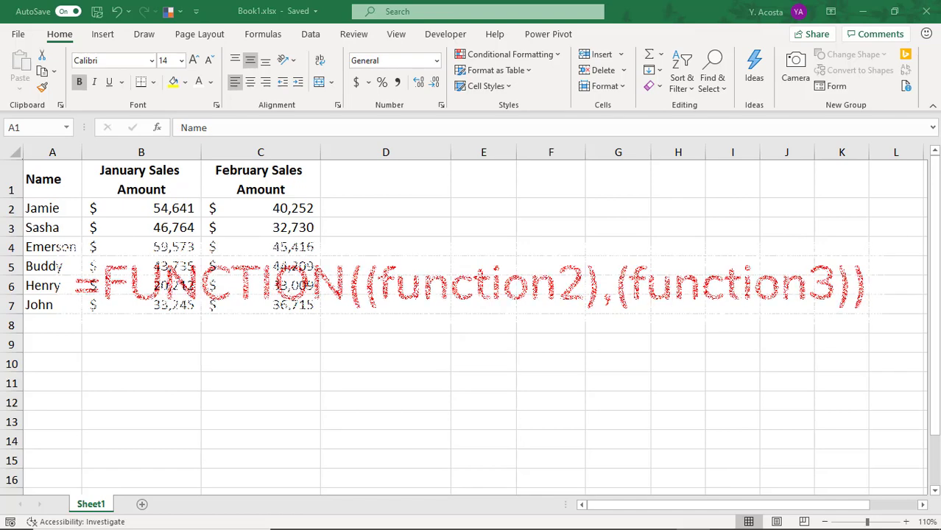
Start an =AVERAGE( formula in cell E3.
left_click(483, 227)
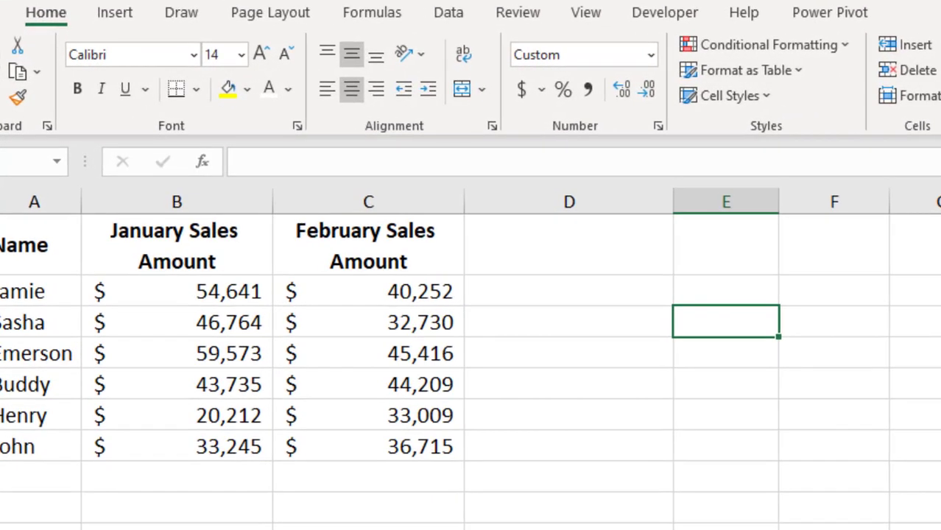
type("=")
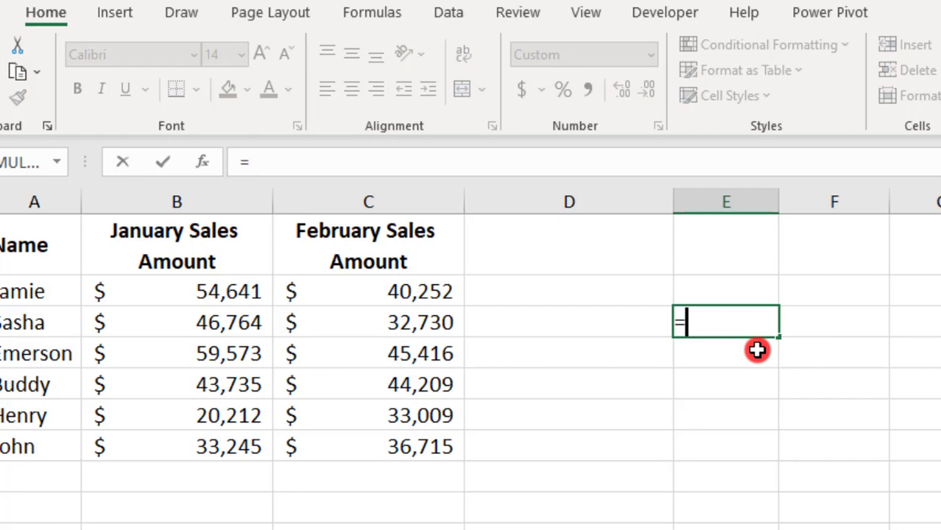
type("AVERAGE")
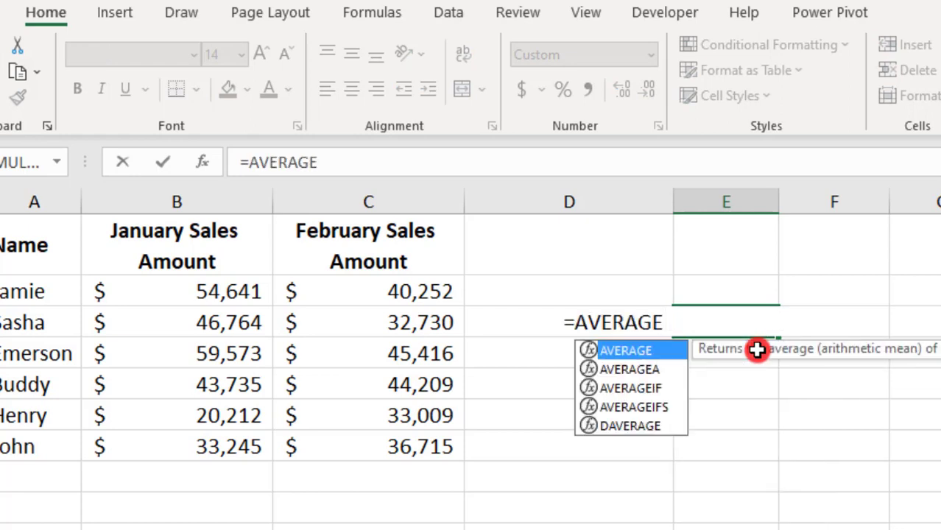
type("(")
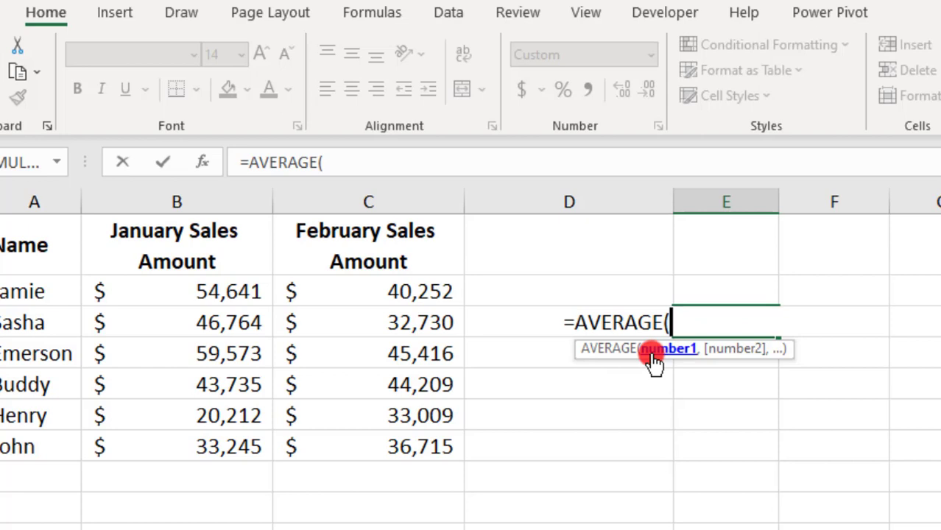
Complete E3 as =AVERAGE(MAX(B2:B7),MAX(C2:C7)) and enter it, showing $52,495.
type("MAX")
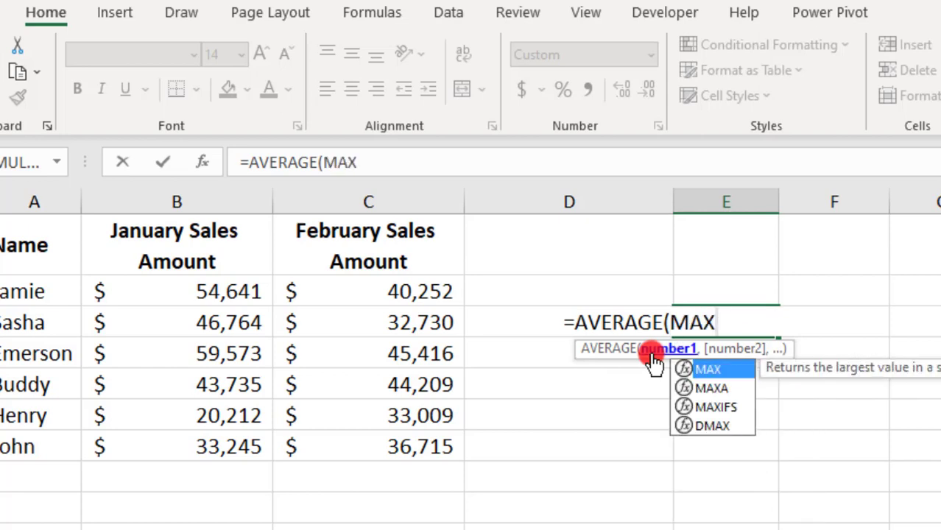
type("(")
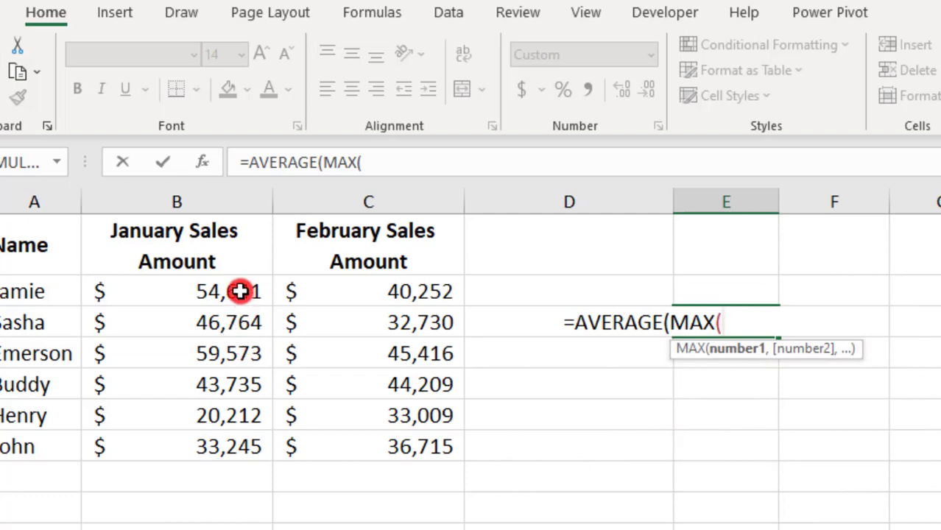
left_click_drag(240, 292, 227, 444)
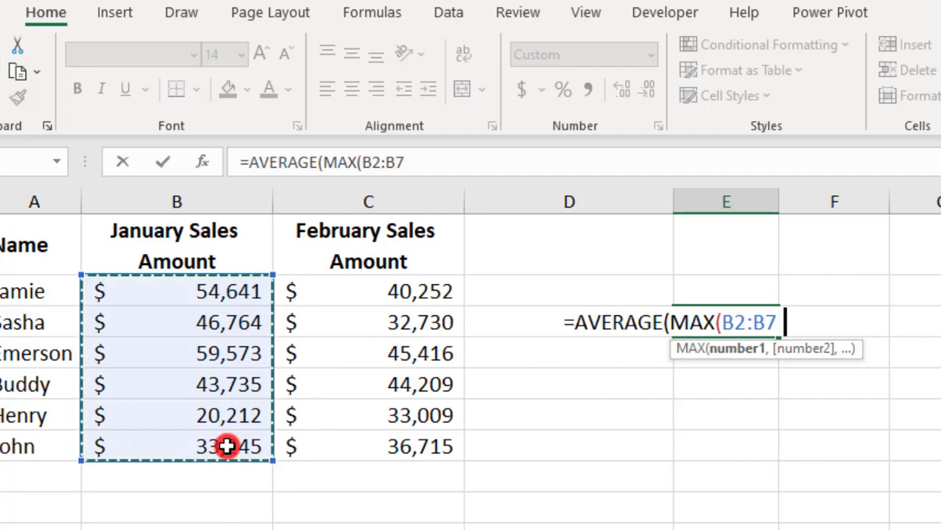
type(")")
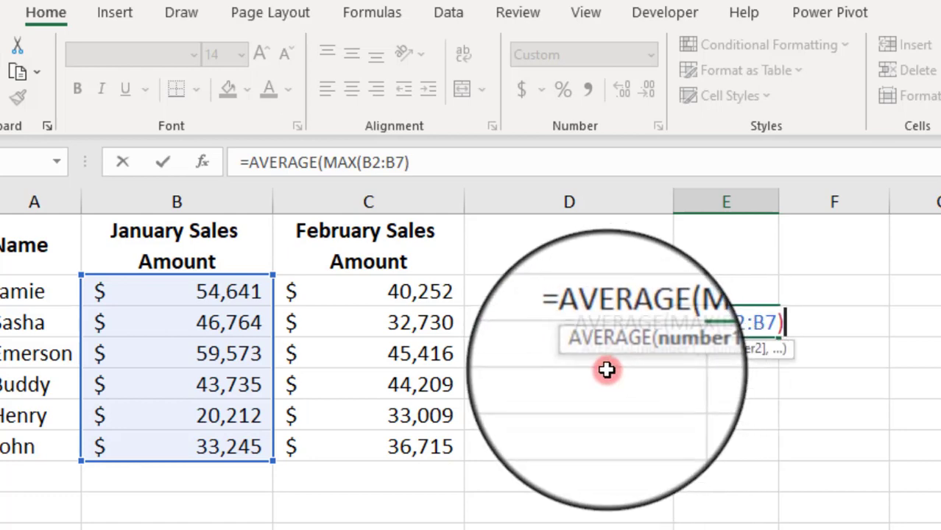
type(",MAX(")
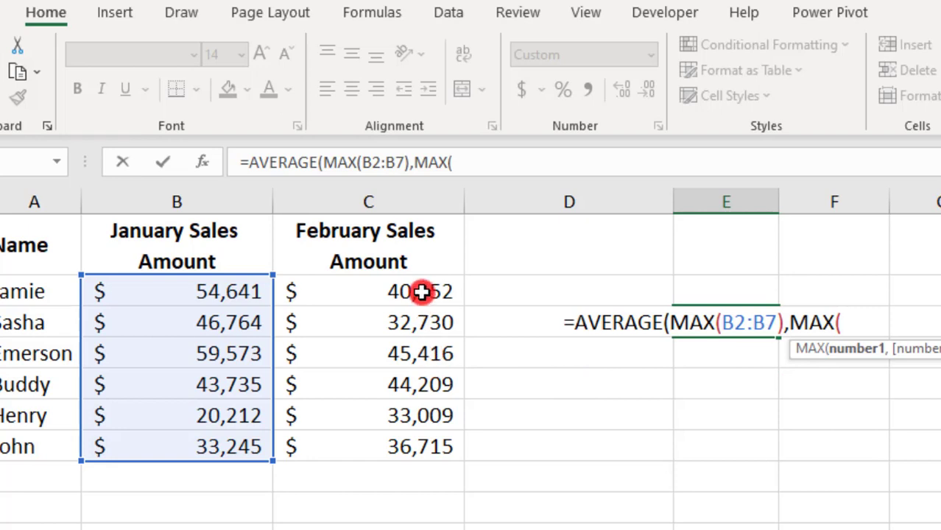
left_click_drag(421, 292, 421, 446)
type(")")
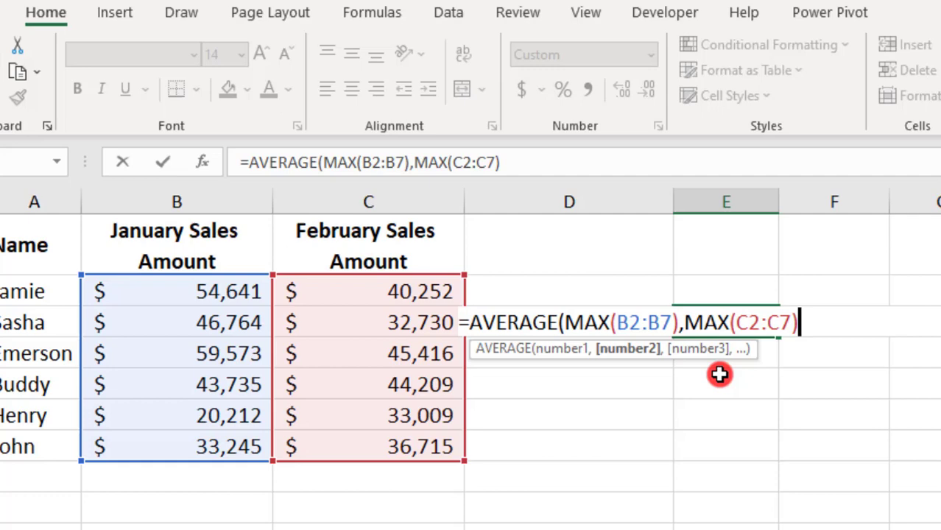
type(")")
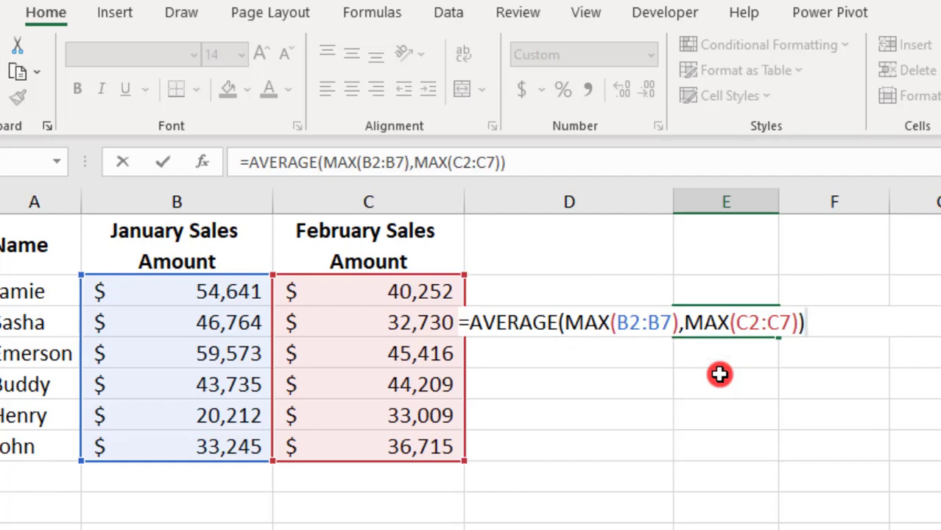
key("Return")
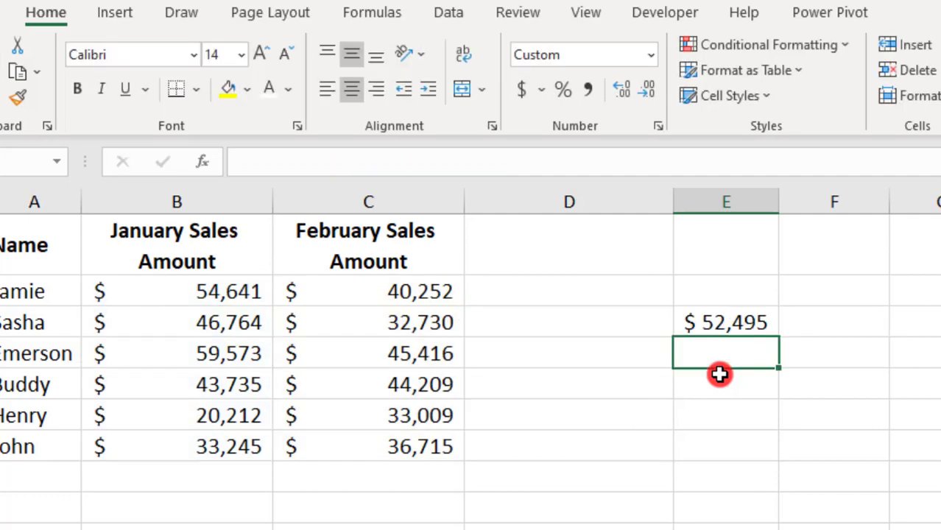
Review the E3 formula and confirm it unchanged.
double_click(759, 323)
left_click(823, 323)
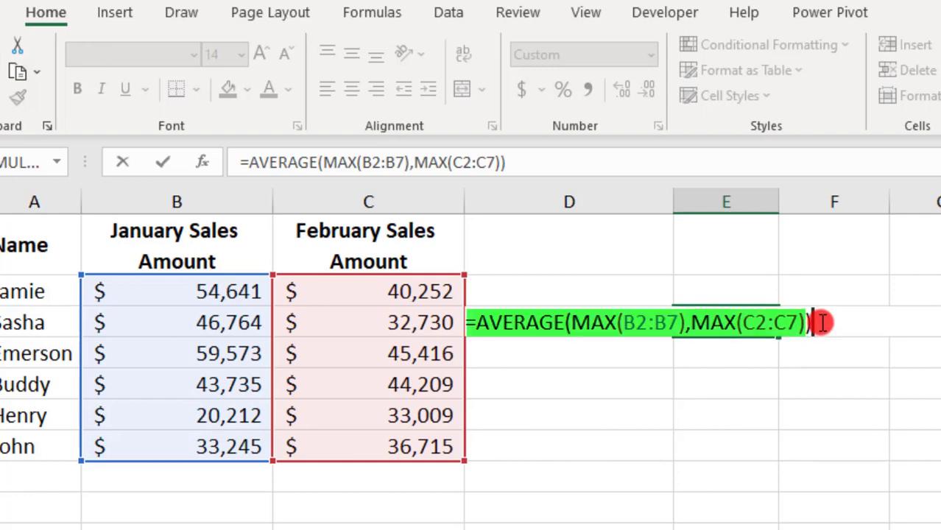
key("ctrl+Return")
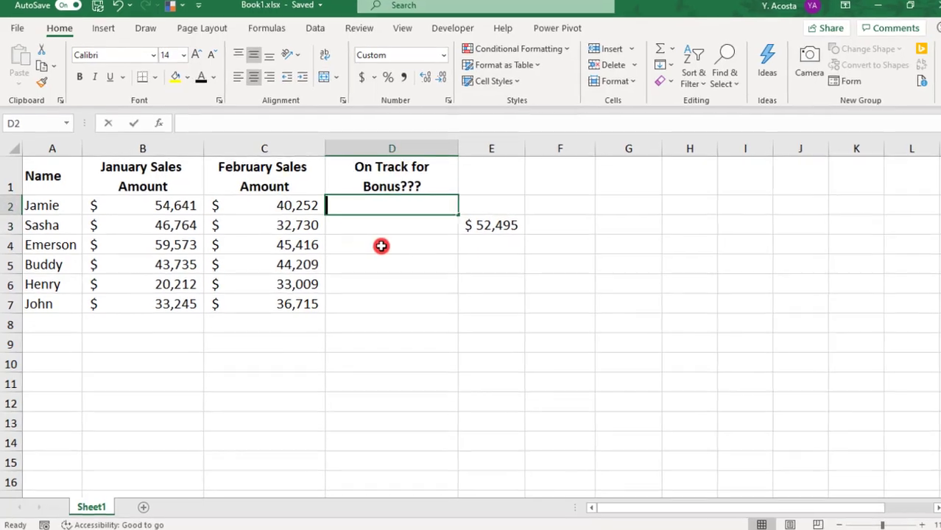
Begin D2's IF formula comparing AVERAGE(B2:C2) against an average of maximums.
type("=IF(A")
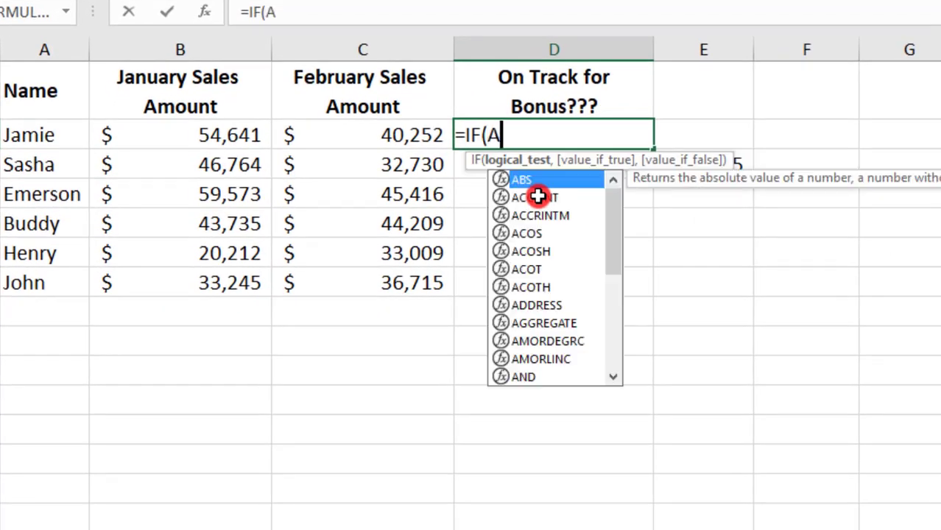
type("VERAGE(")
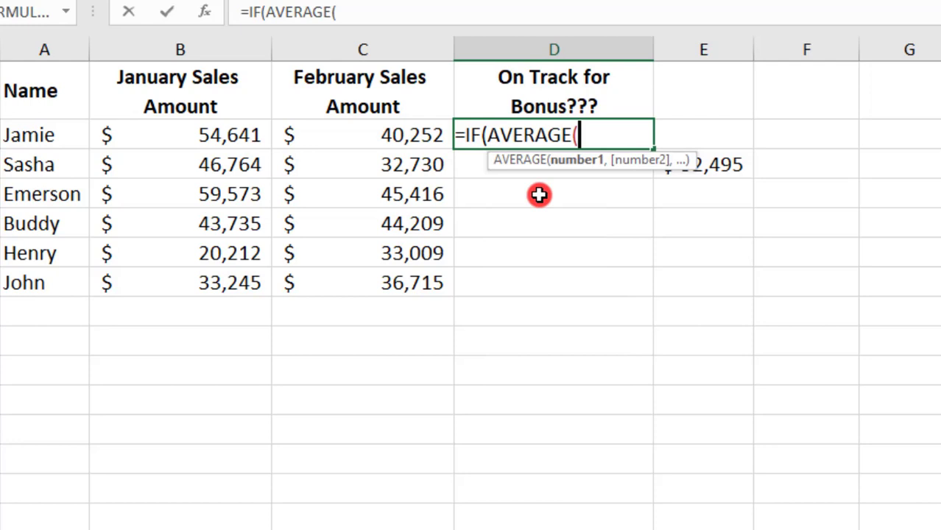
left_click(239, 136)
left_click_drag(239, 136, 308, 135)
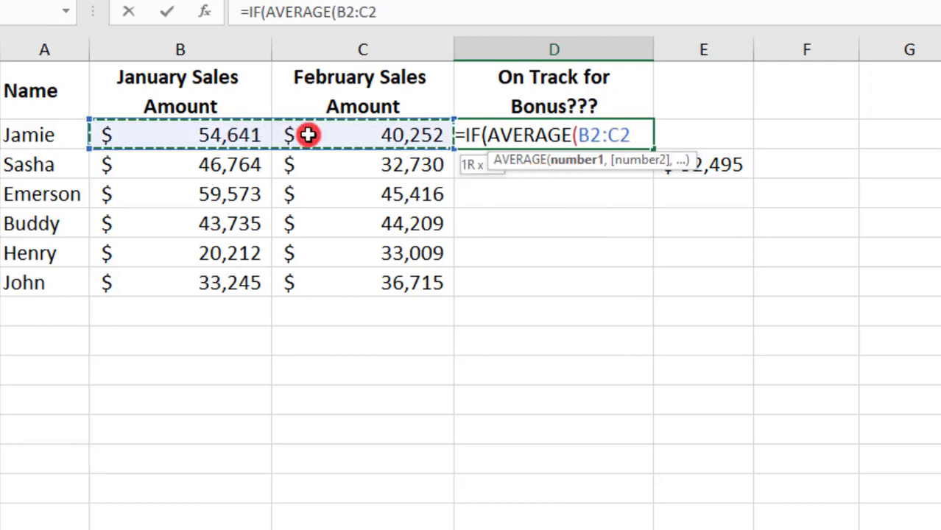
type(">")
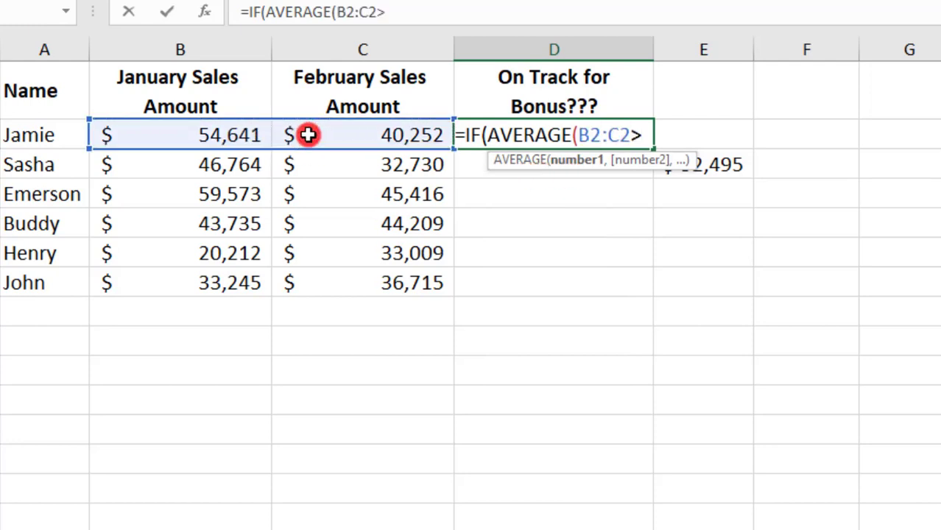
type("=(")
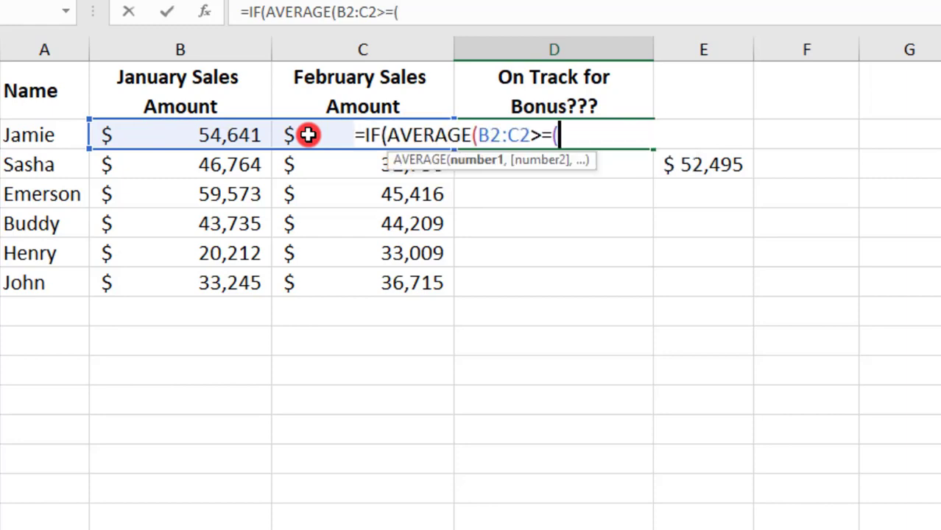
type("AVERAGE(")
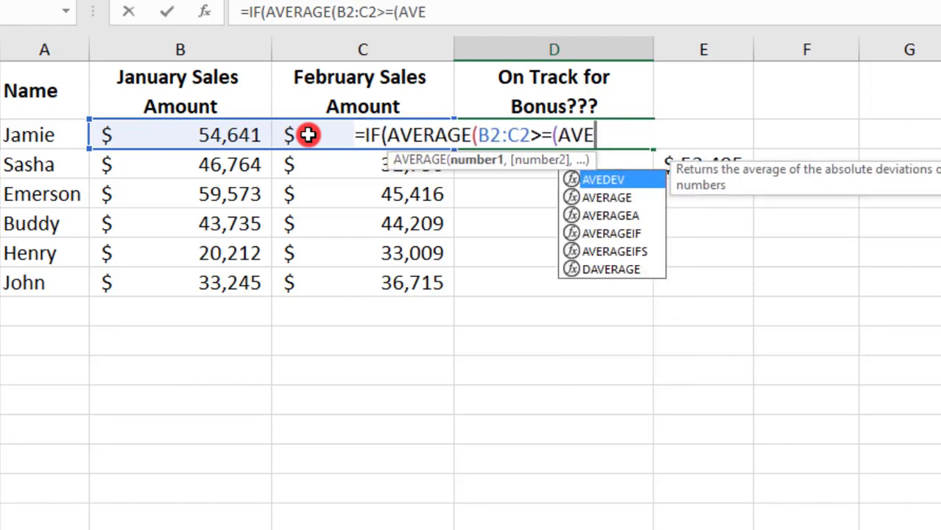
type("MAX(")
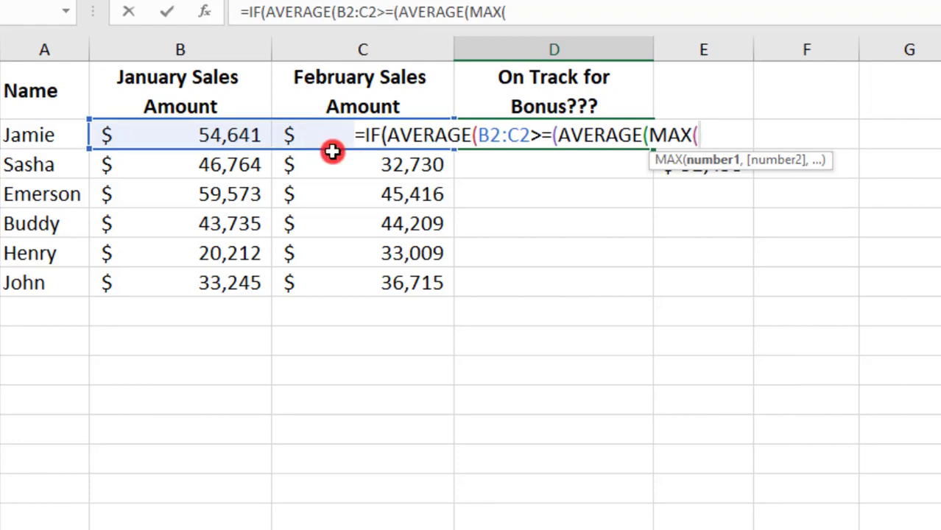
Add absolute MAX($B$2:$B$7) and MAX($C$2:$C$7) times .85, returning "YES" or "NO".
left_click_drag(242, 135, 237, 274)
key("F4")
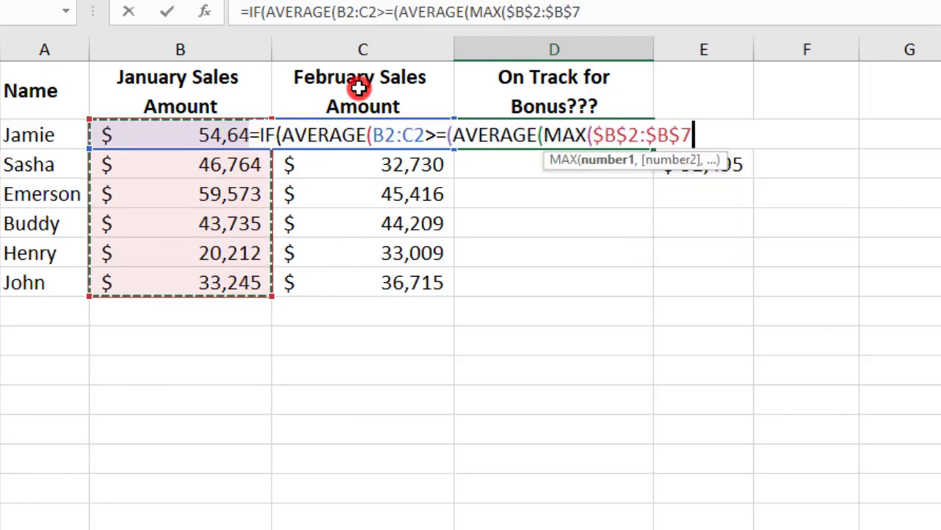
type("),")
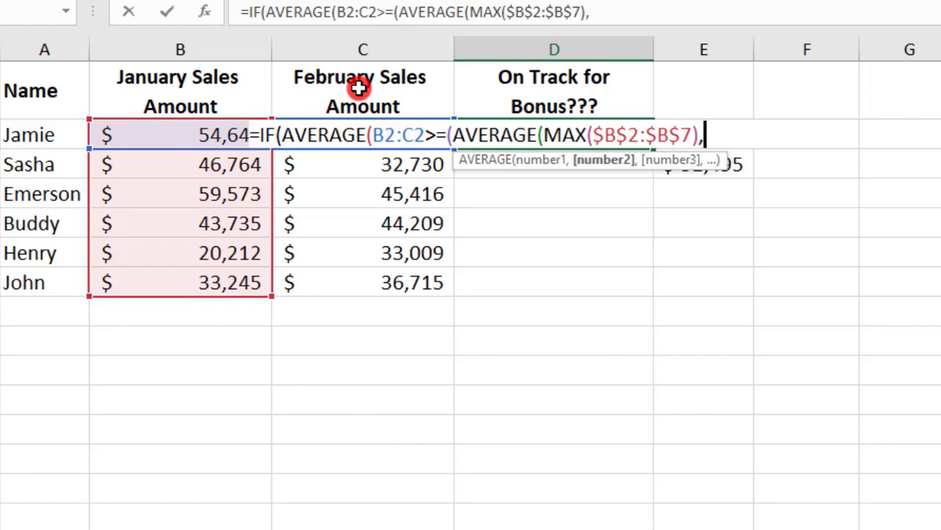
type("MAX(")
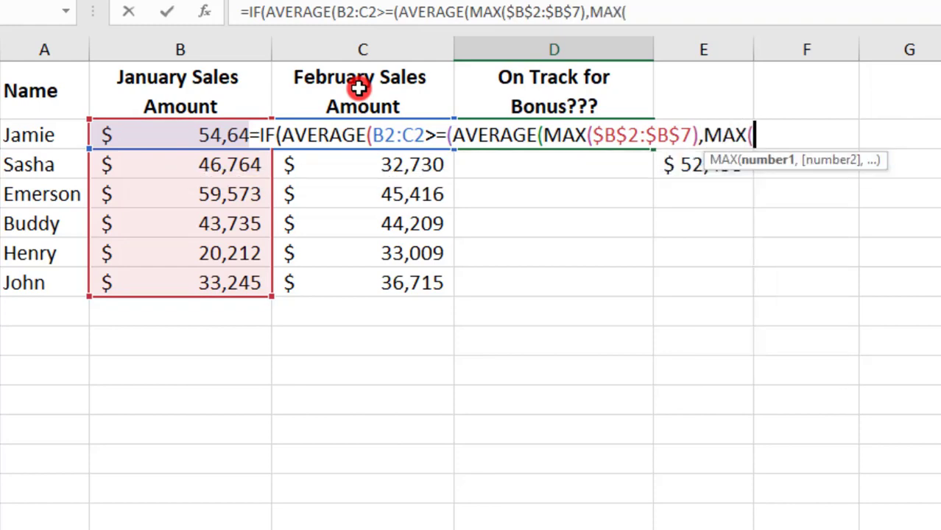
left_click_drag(311, 289, 305, 133)
key("F4")
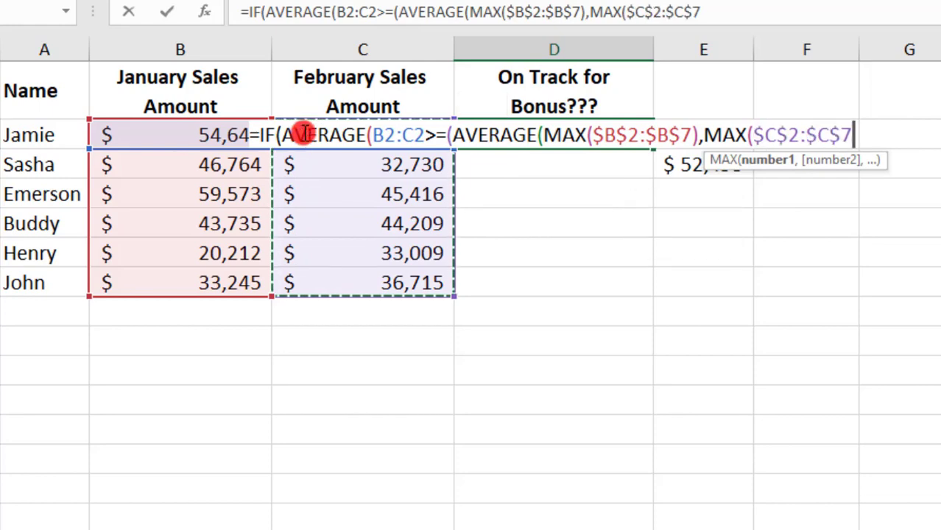
type(")*")
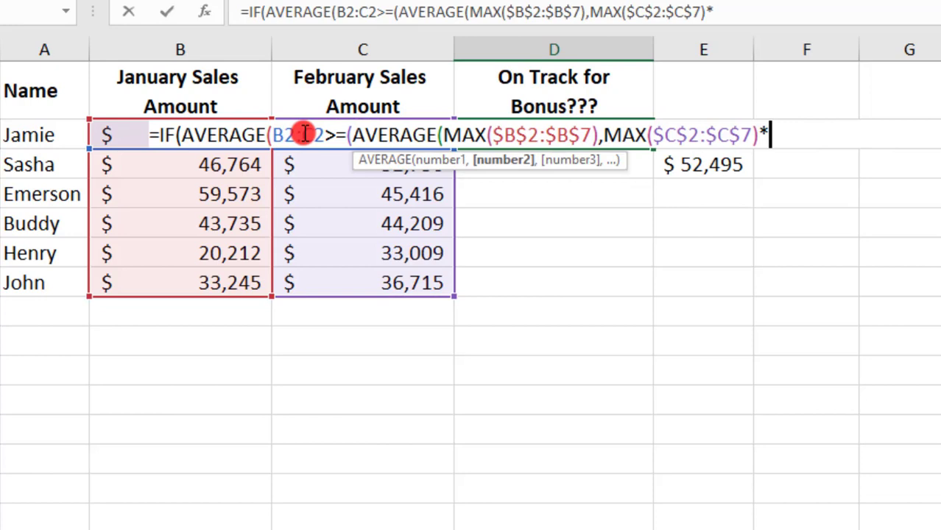
type(".85")
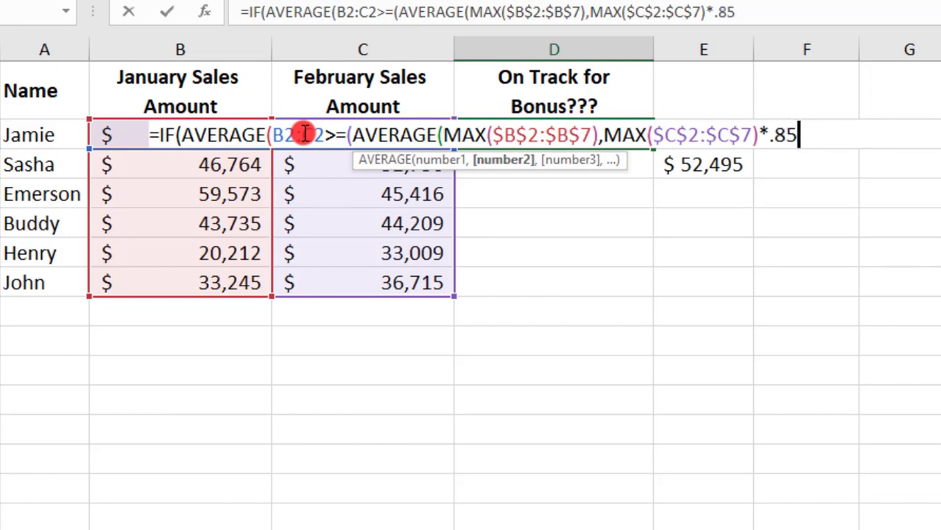
type("),")
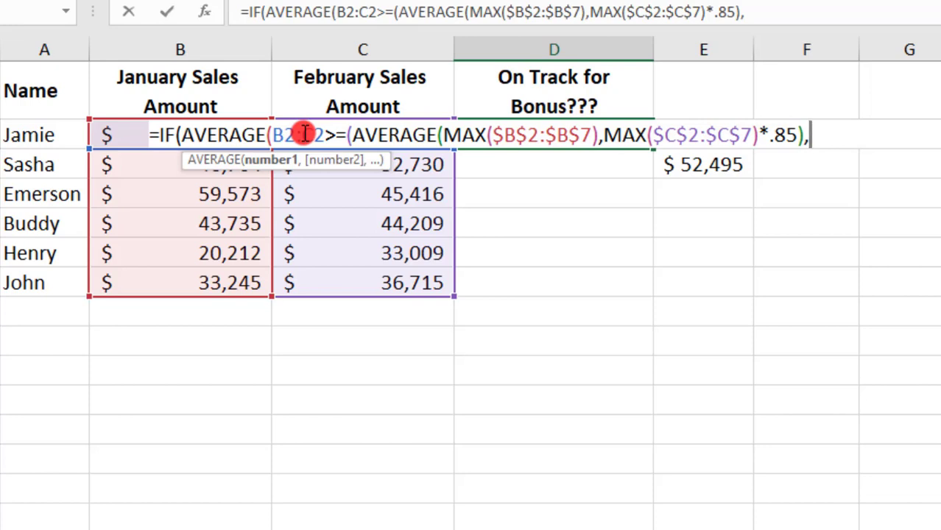
type("\"YES")
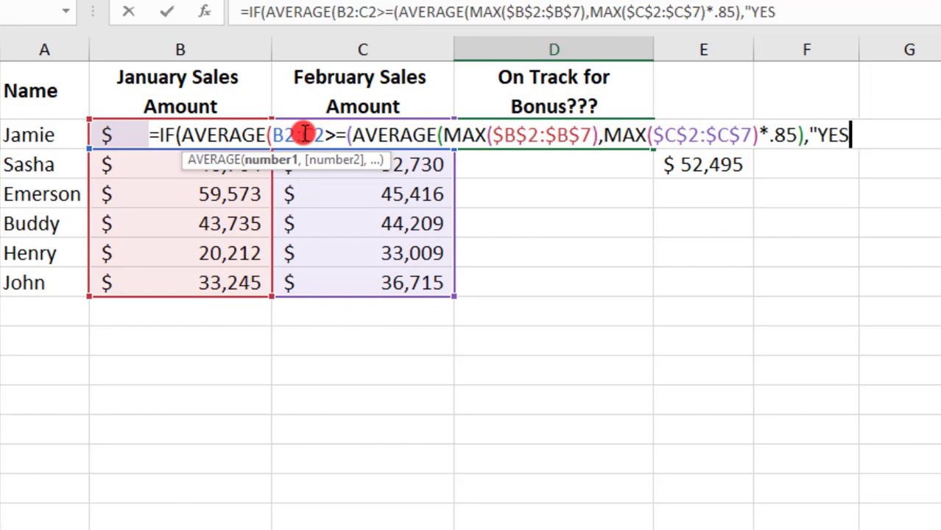
type("\",\"NO")
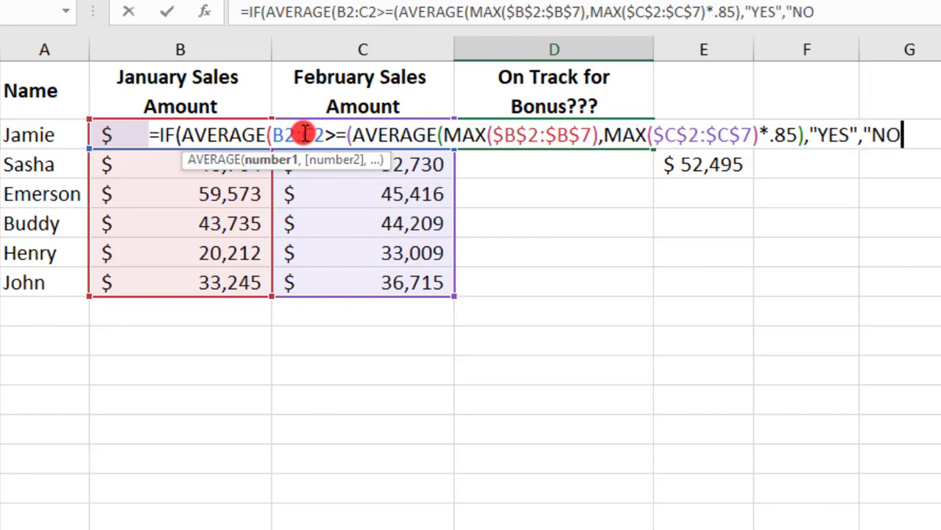
type("\")")
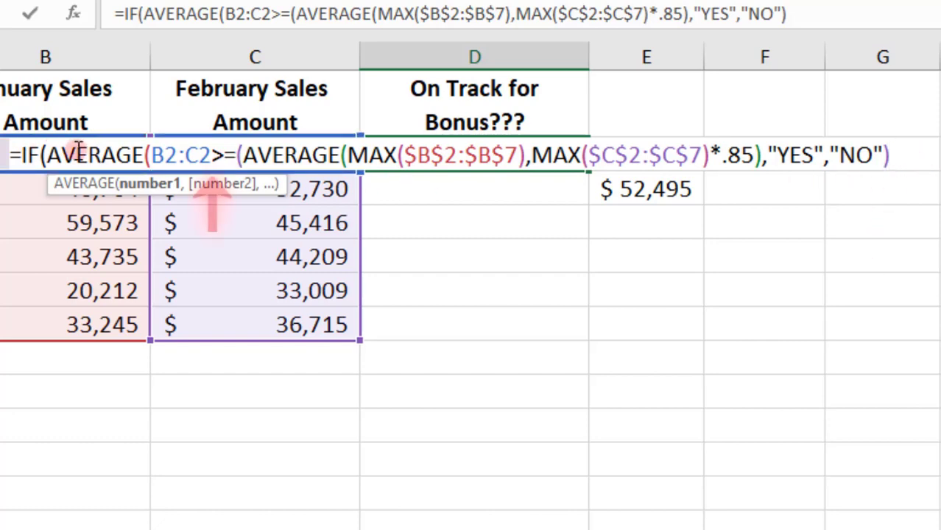
Add the missing closing brackets after B2:C2 and after $C$7) in D2's formula.
left_click(212, 154)
type(")")
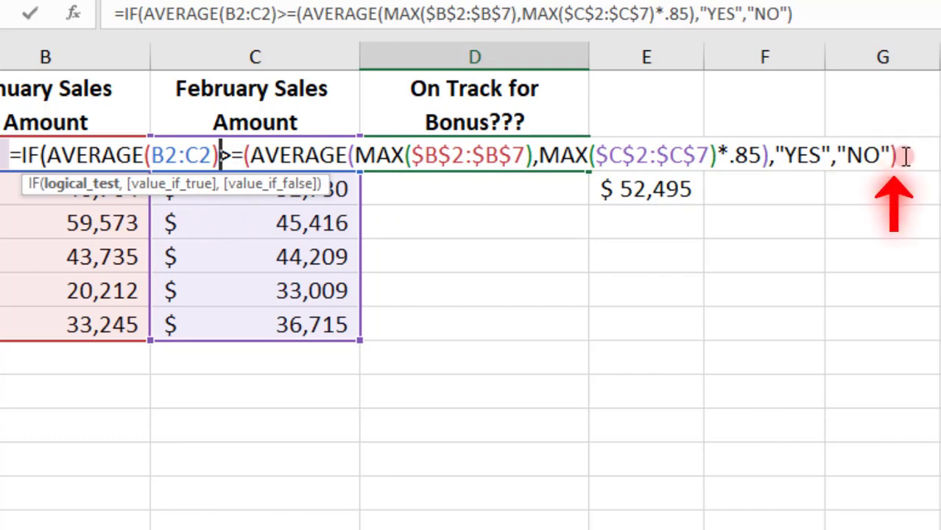
left_click(718, 158)
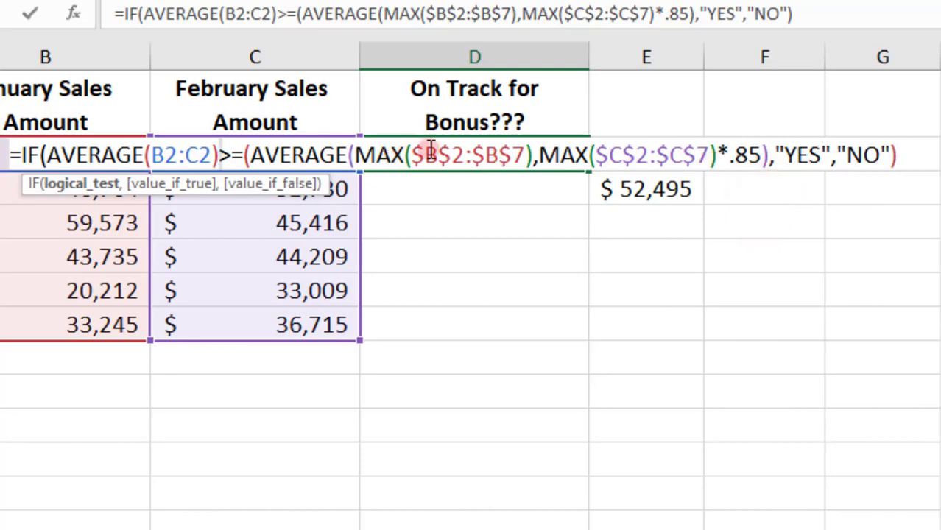
left_click(221, 156)
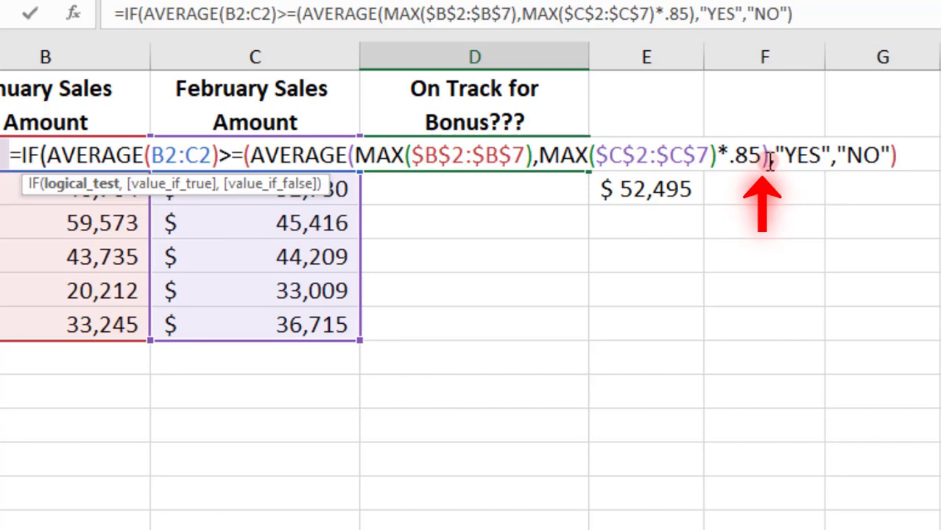
left_click(354, 157)
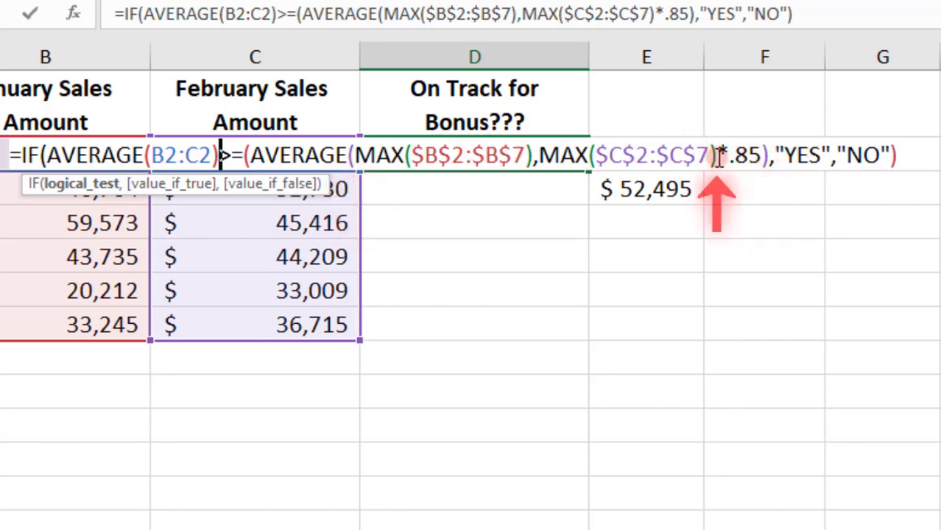
left_click(718, 156)
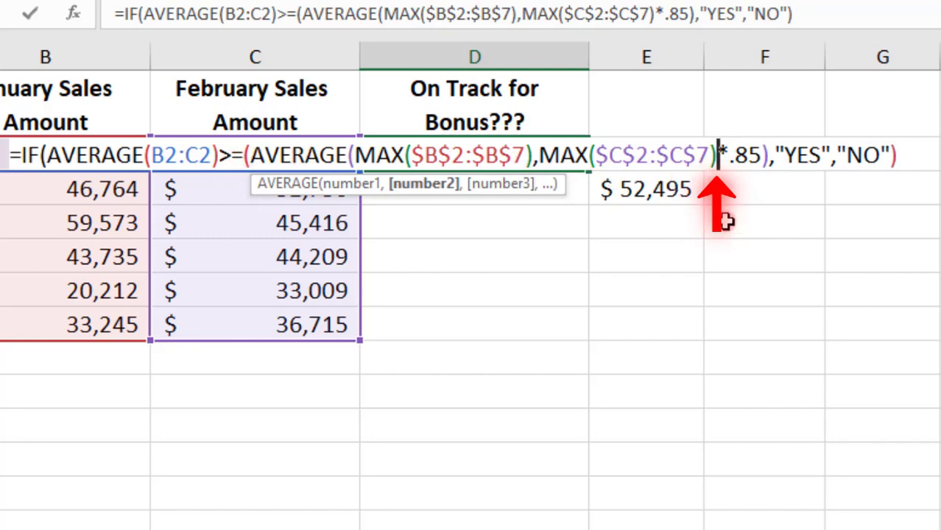
type(")")
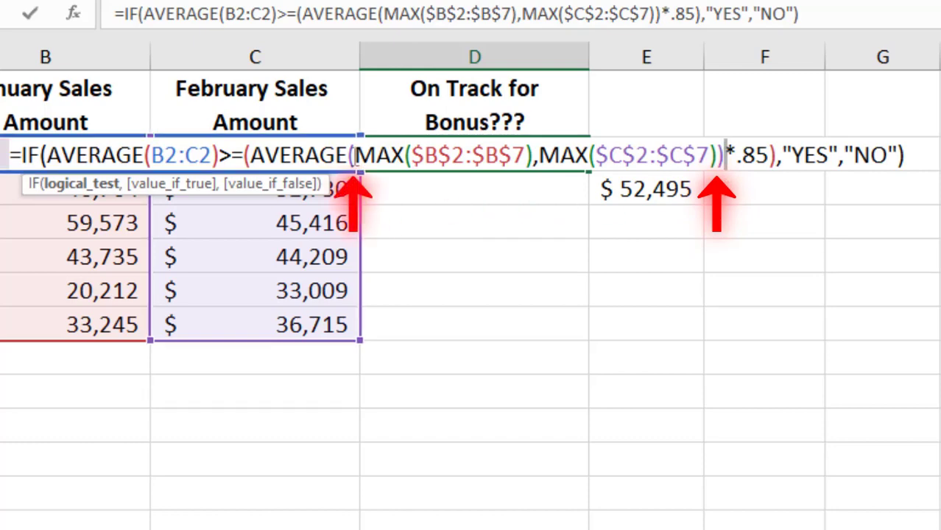
Check the corrected bracket grouping and enter the D2 bonus formula.
left_click_drag(250, 155, 767, 150)
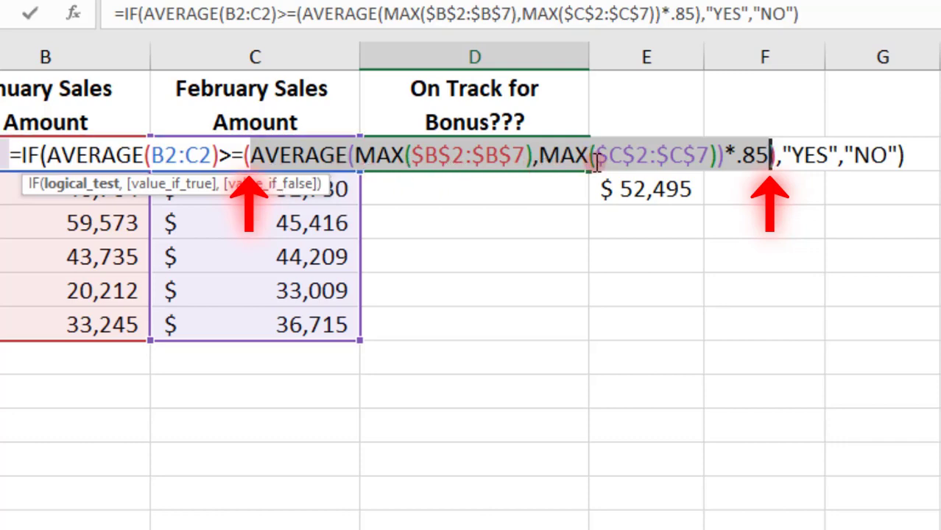
left_click(773, 158, "shift")
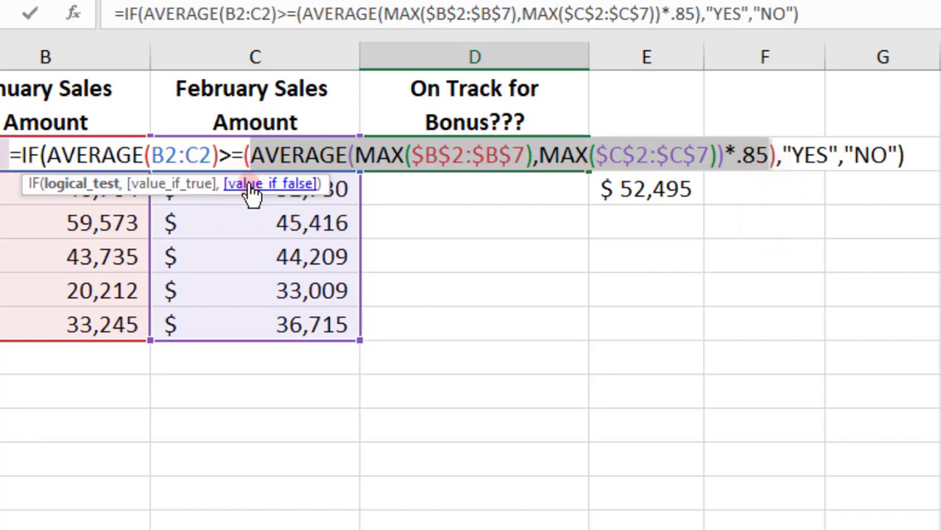
left_click_drag(46, 155, 889, 155)
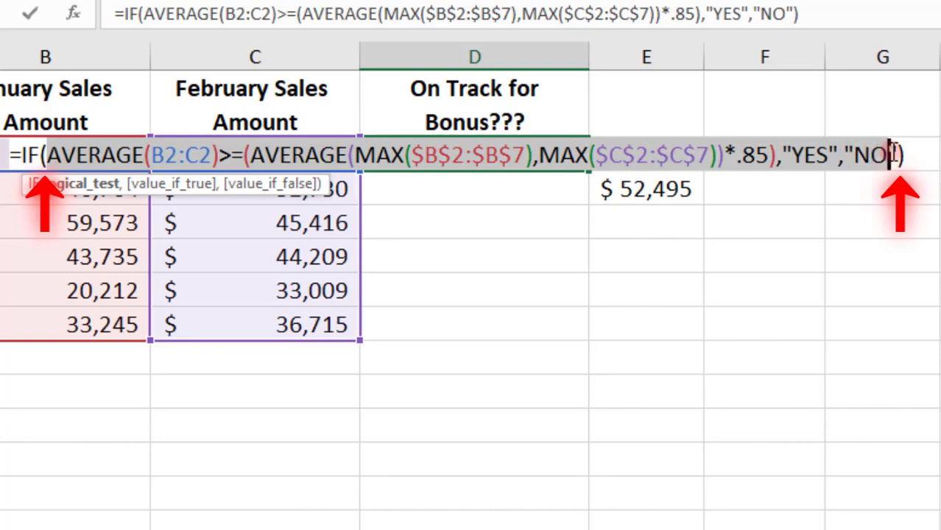
left_click(921, 159)
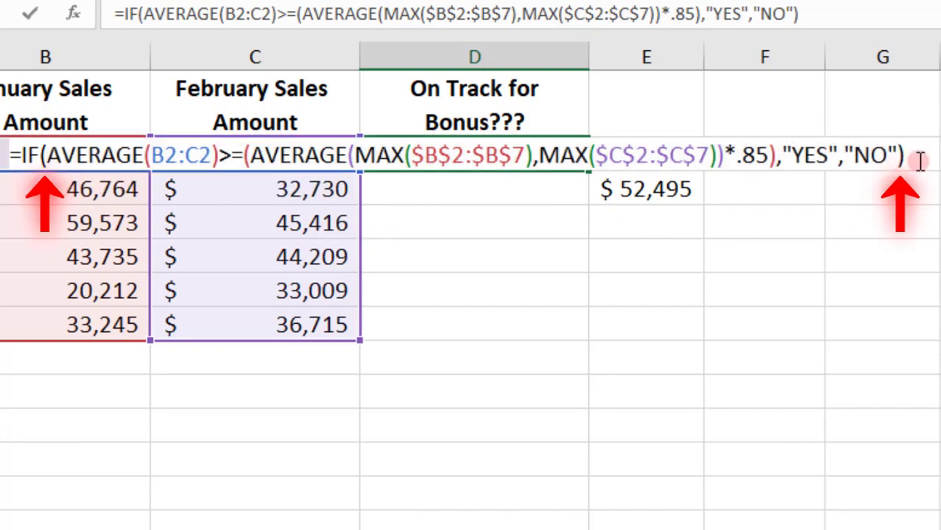
key("Return")
Copy D2's formula down D2:D7, giving YES, NO, YES, NO, NO, NO.
key("Up")
key("ctrl+c")
key("shift+Down")
key("shift+Down")
key("shift+Down")
key("shift+Down")
key("shift+Down")
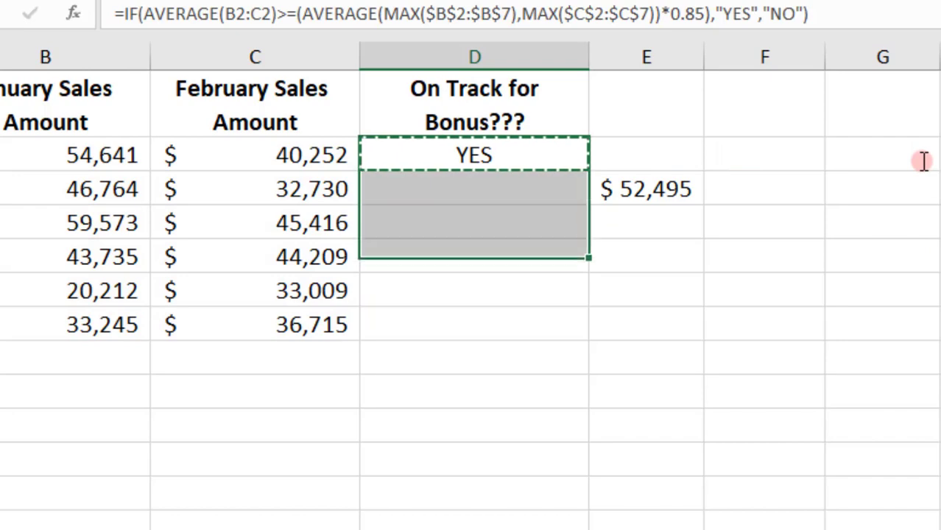
key("ctrl+v")
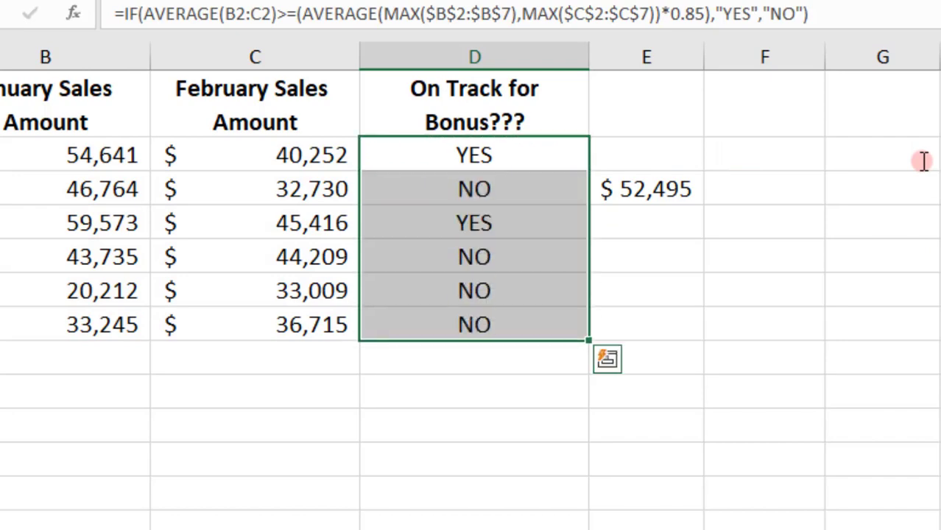